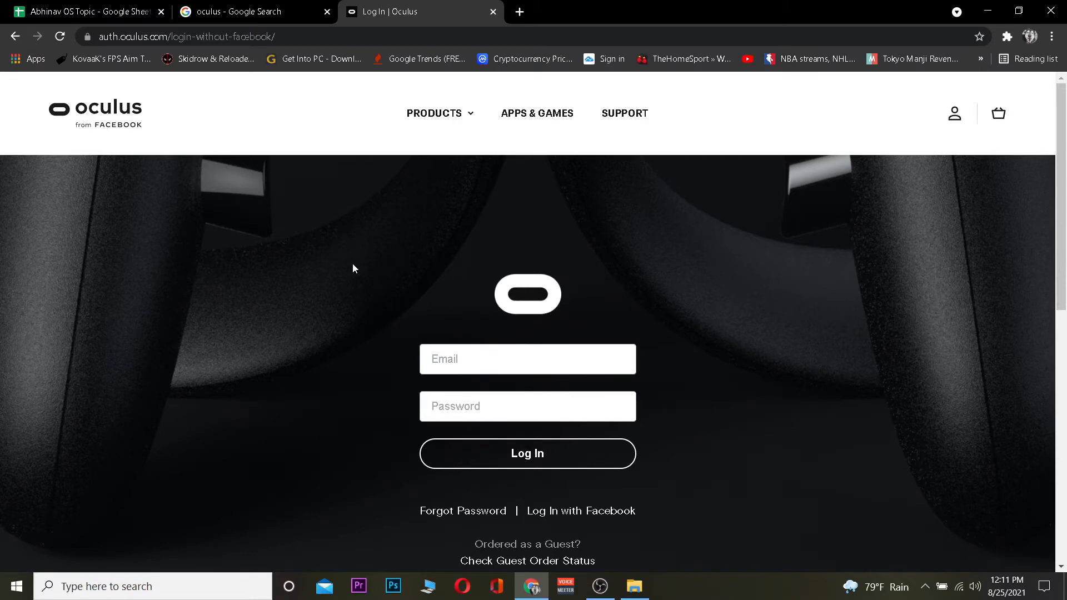
Step: Switch to the Facebook login page, then navigate back to the email/password sign-in form
click(955, 113)
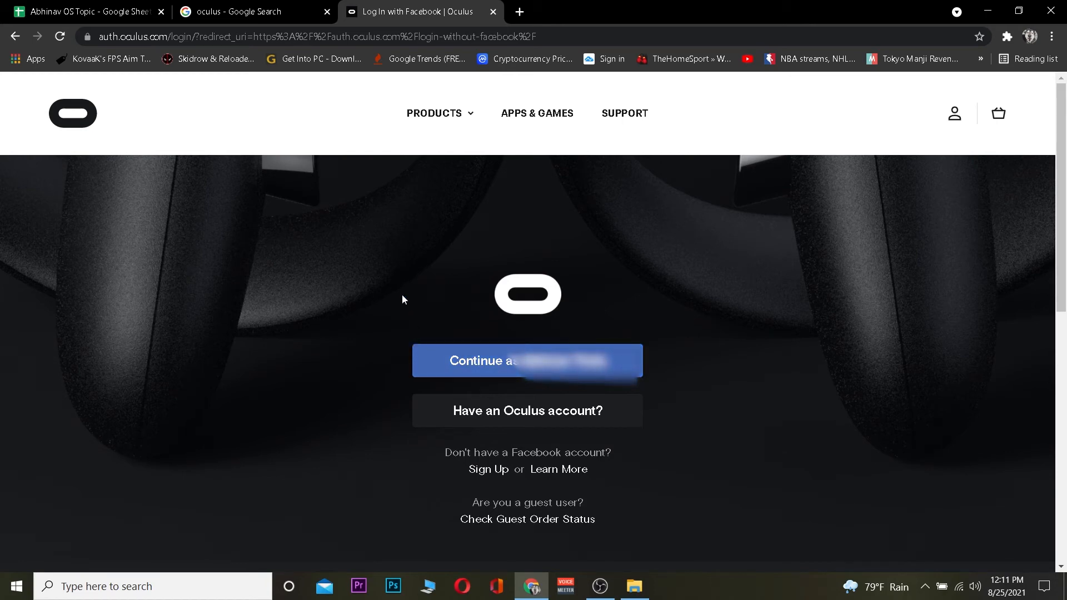
click(15, 35)
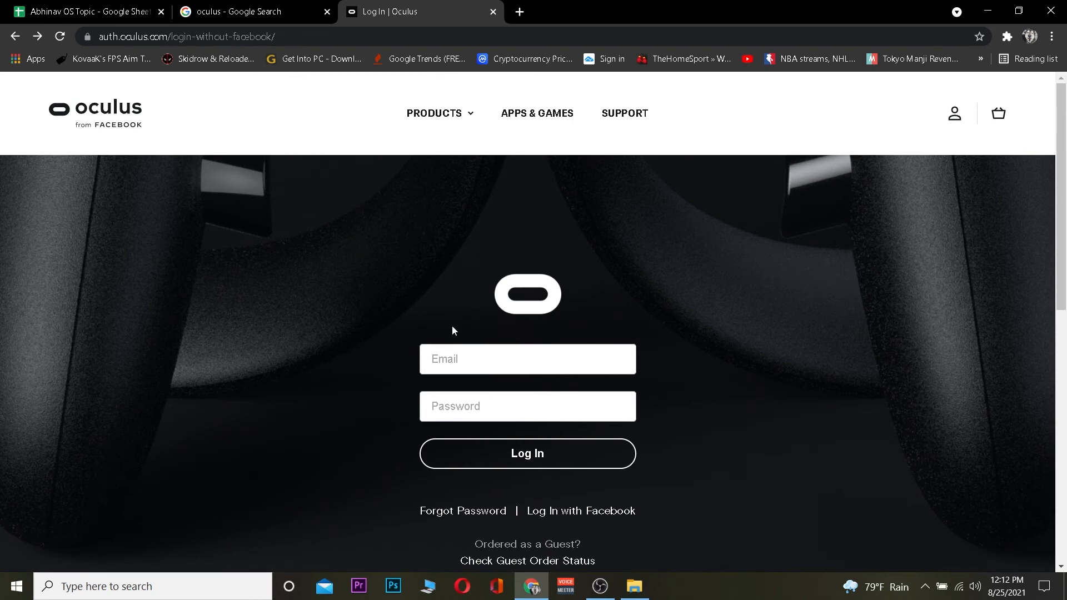
scroll(420, 238, down, 3)
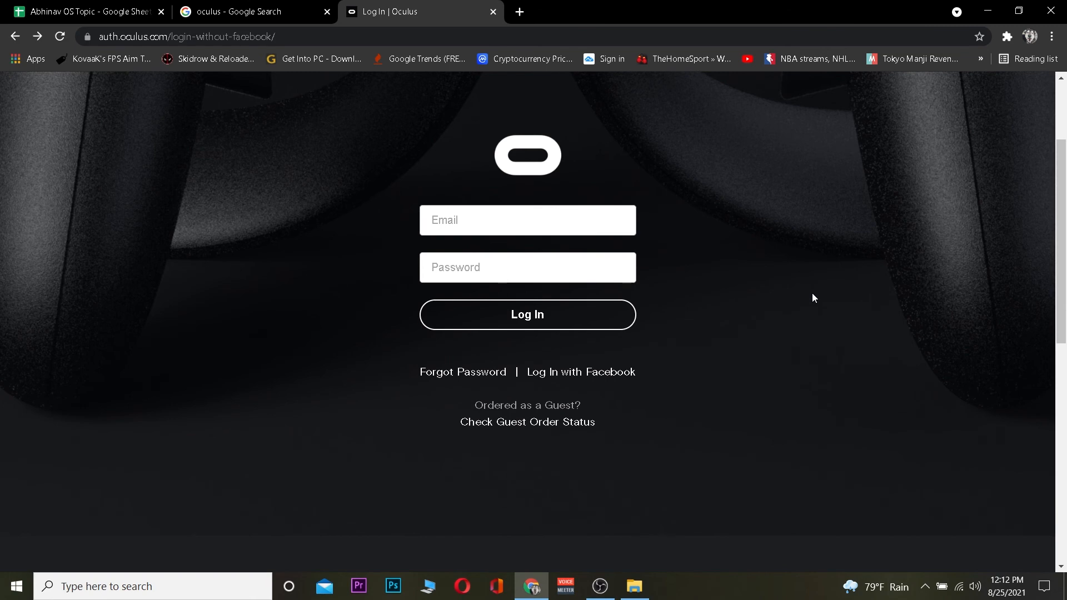
scroll(746, 255, up, 2)
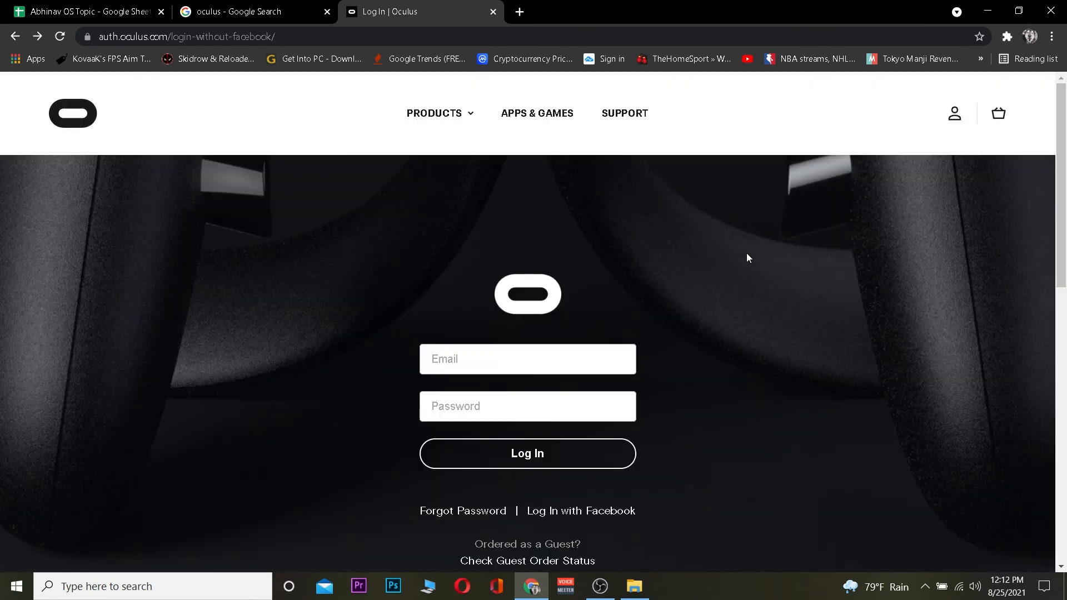